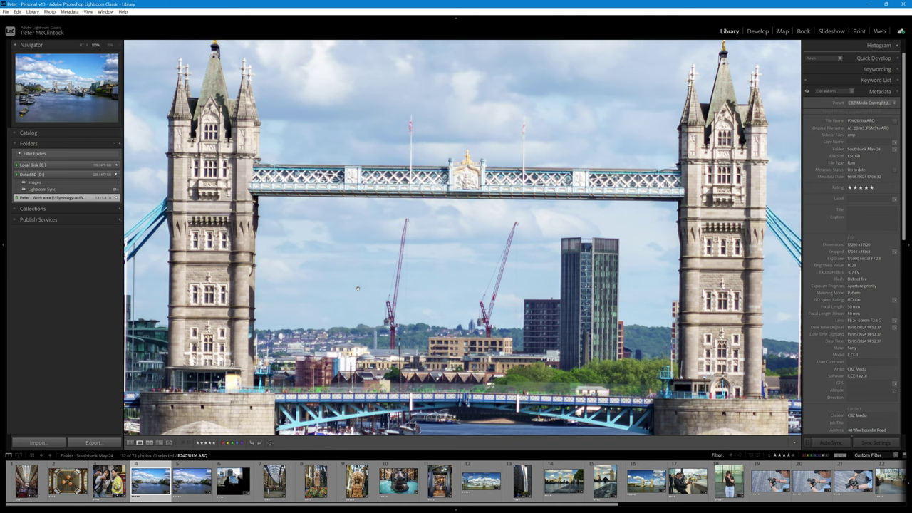
- Inspect the river view of Tower Bridge at full frame, and compare the No. 26 doorway photo with its unedited version
click(471, 287)
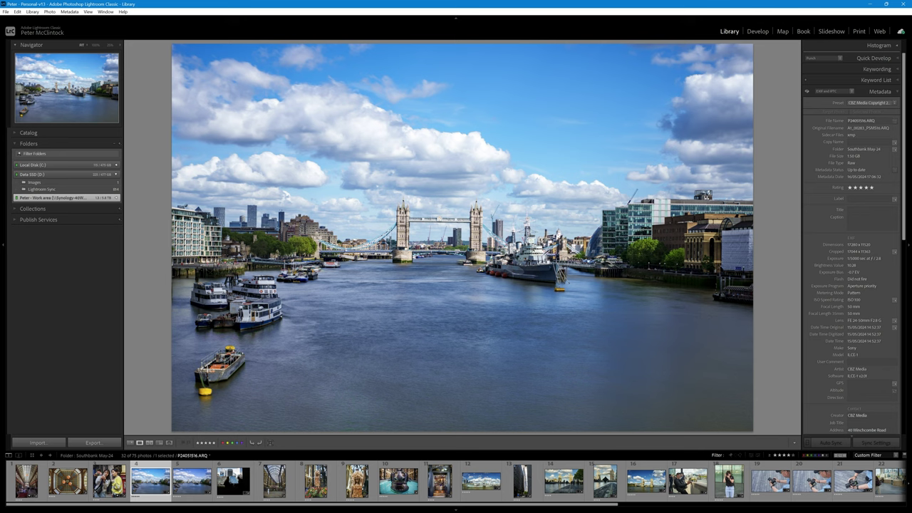
key(z)
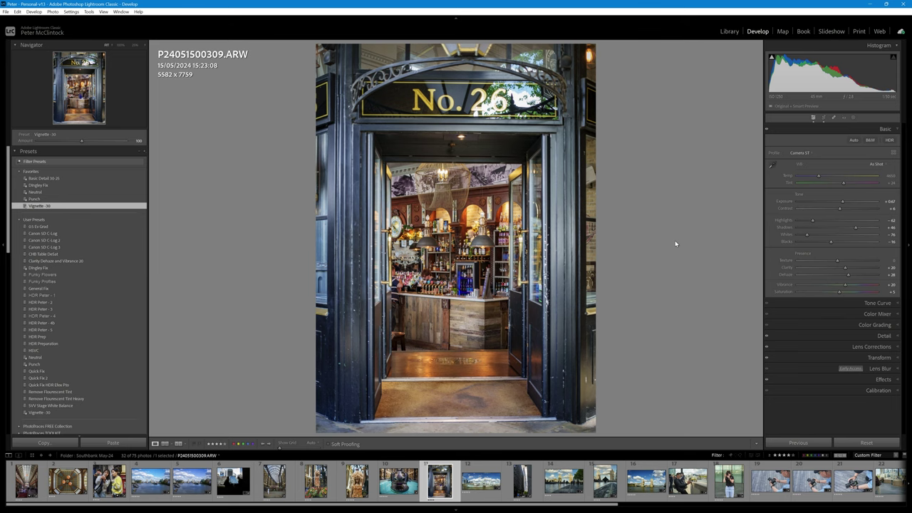
key(backslash)
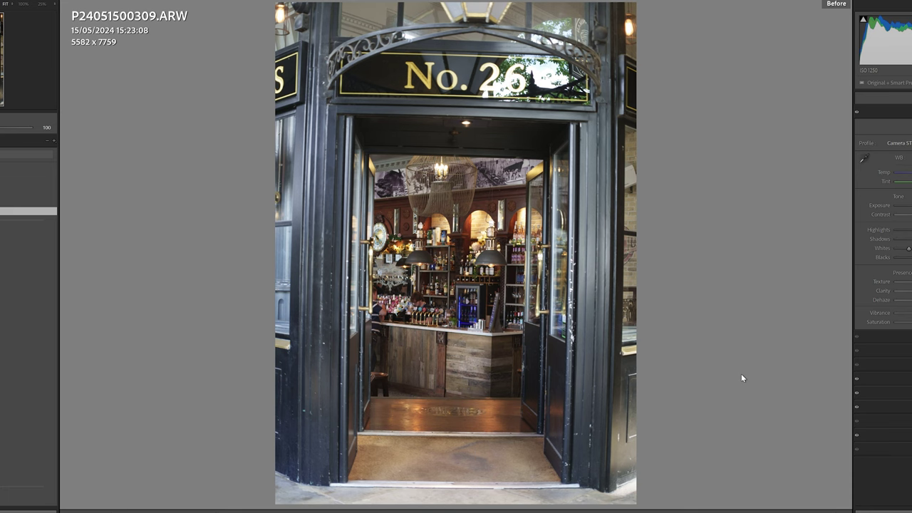
key(backslash)
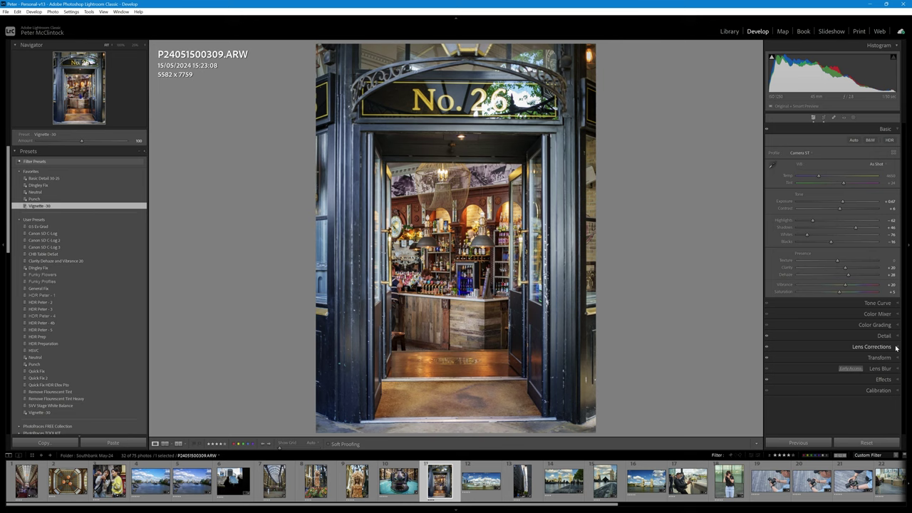
- Set the doorway photo's lens correction profile make to Sony FE and look through the available lens models
click(896, 348)
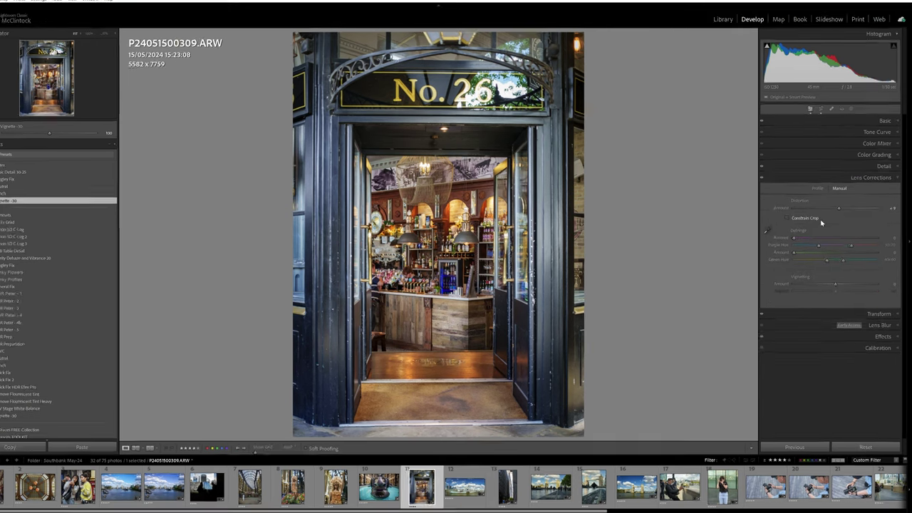
click(818, 188)
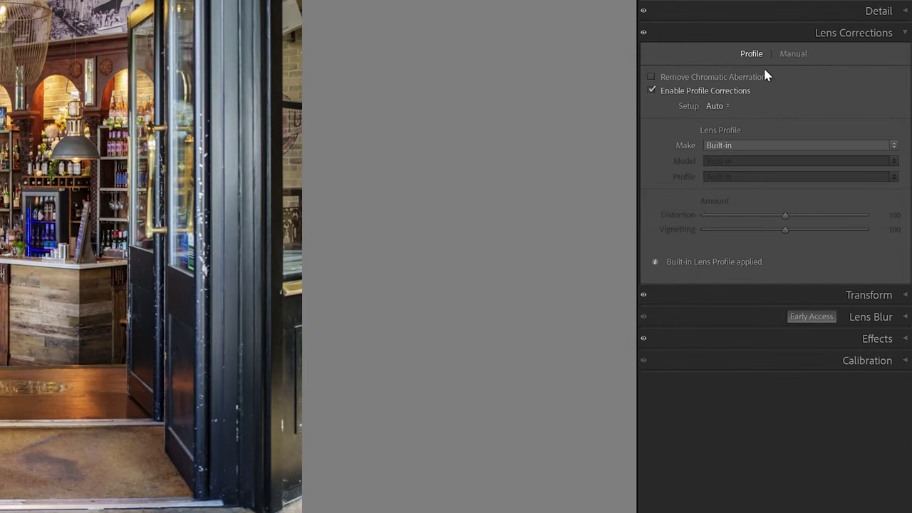
click(730, 146)
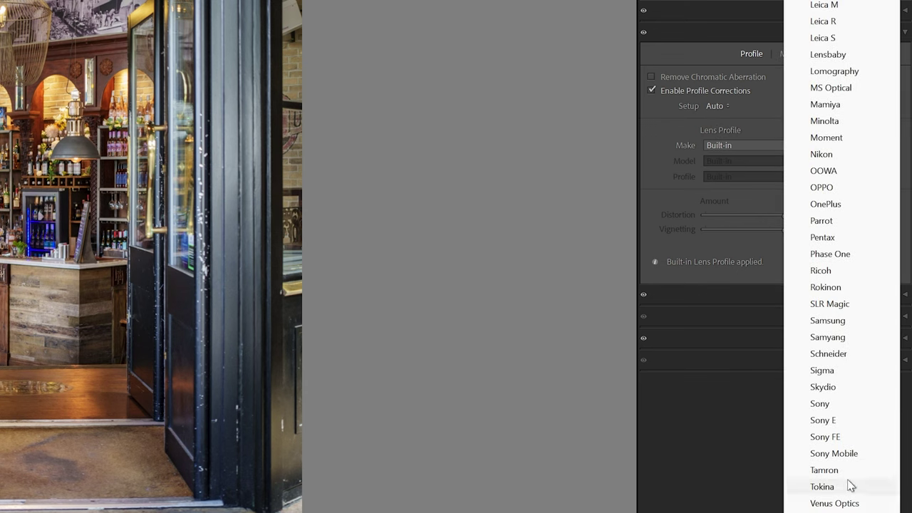
click(838, 437)
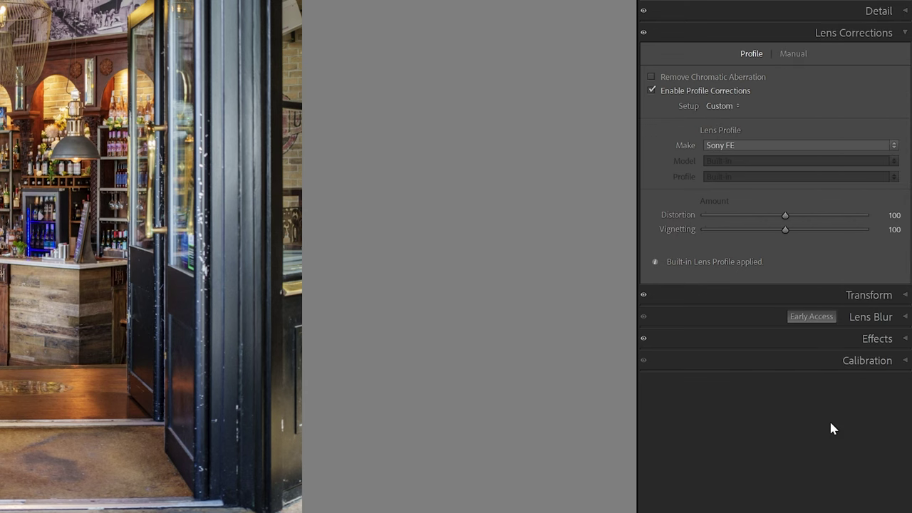
click(726, 161)
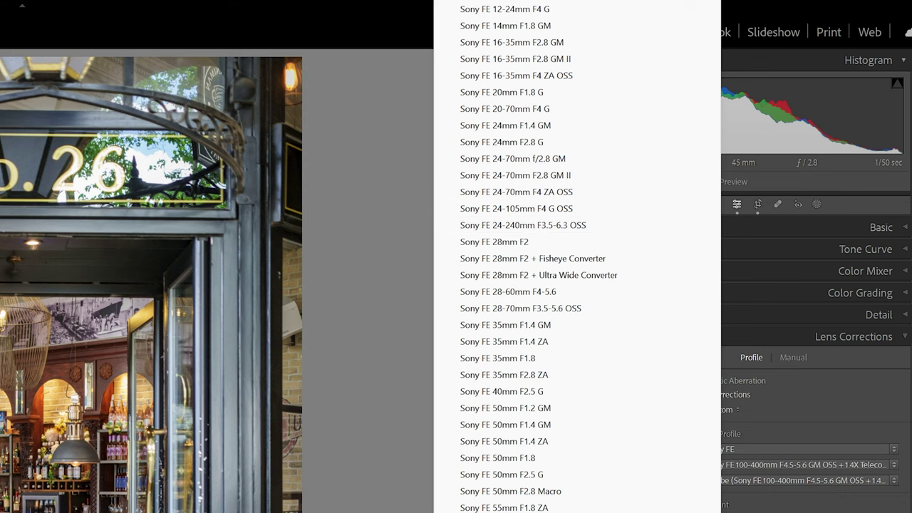
click(408, 372)
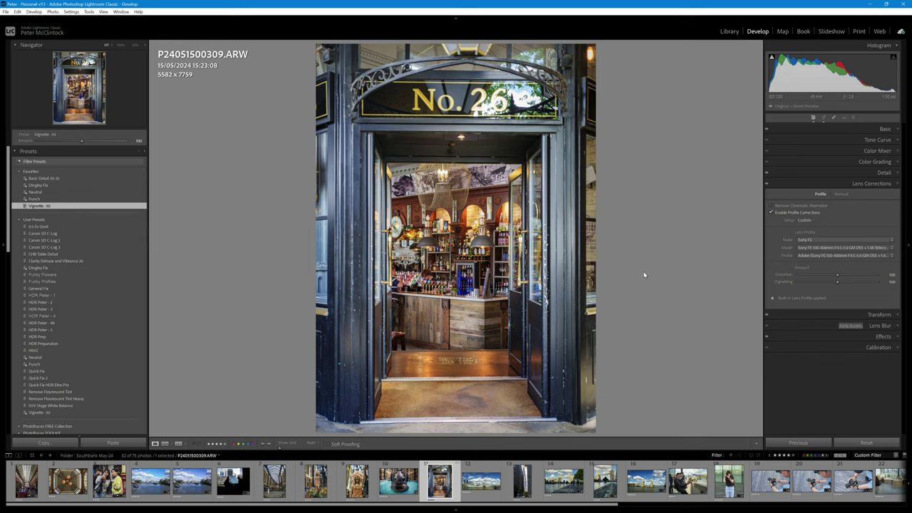
click(482, 473)
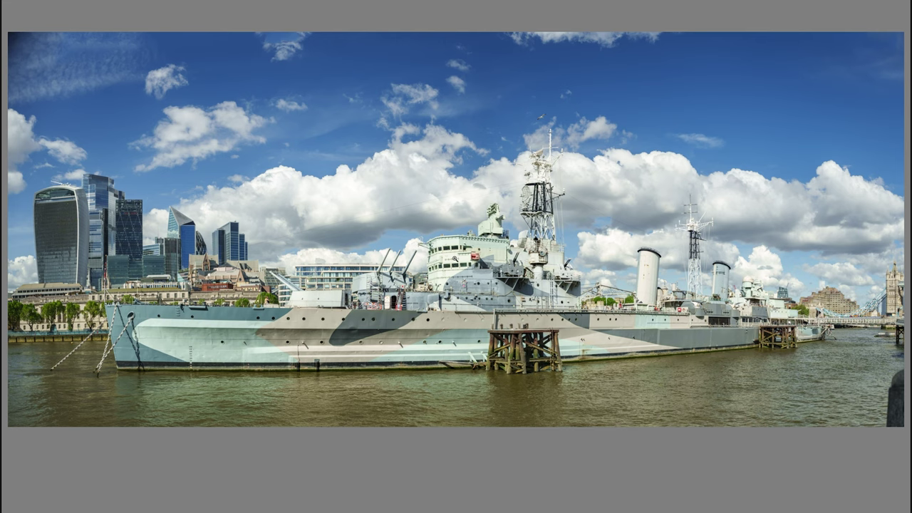
key(Escape)
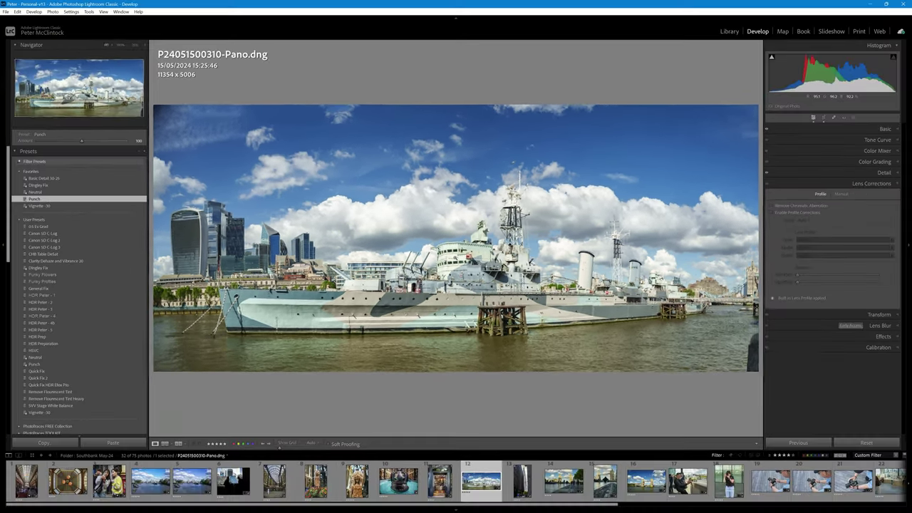
key(z)
drag(457, 239, 644, 136)
drag(321, 235, 150, 285)
drag(456, 240, 14, 117)
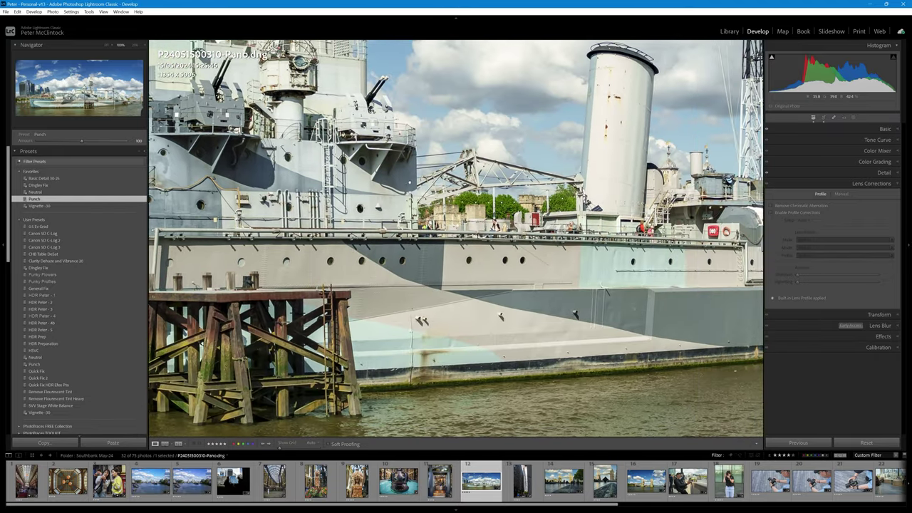
drag(580, 248, 292, 292)
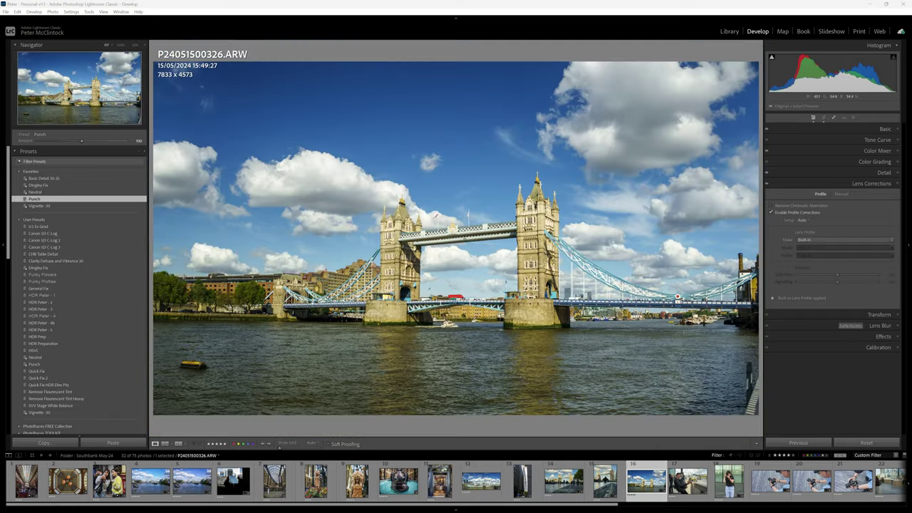
- Examine Tower Bridge and the riverbank buildings in P24051500326.ARW at 100% zoom
click(461, 236)
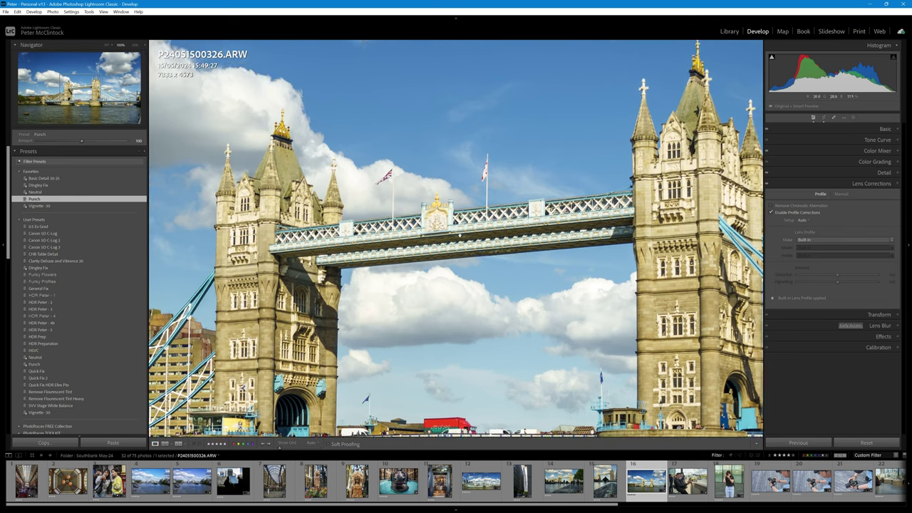
scroll(467, 270, down, 3)
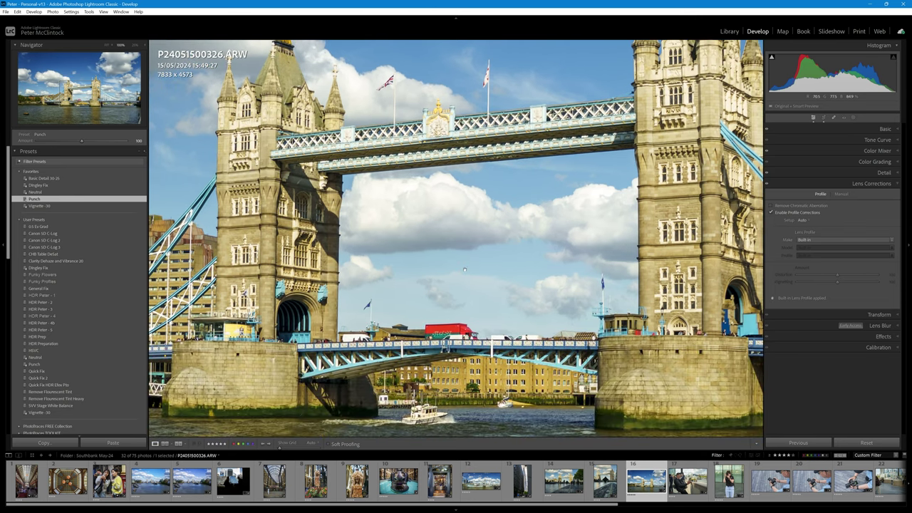
scroll(468, 249, left, 5)
scroll(469, 249, up, 2)
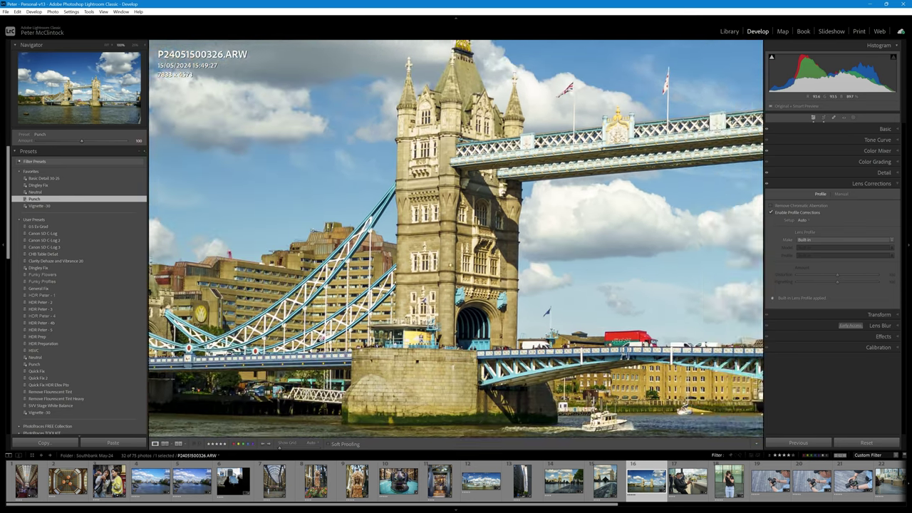
scroll(445, 263, left, 8)
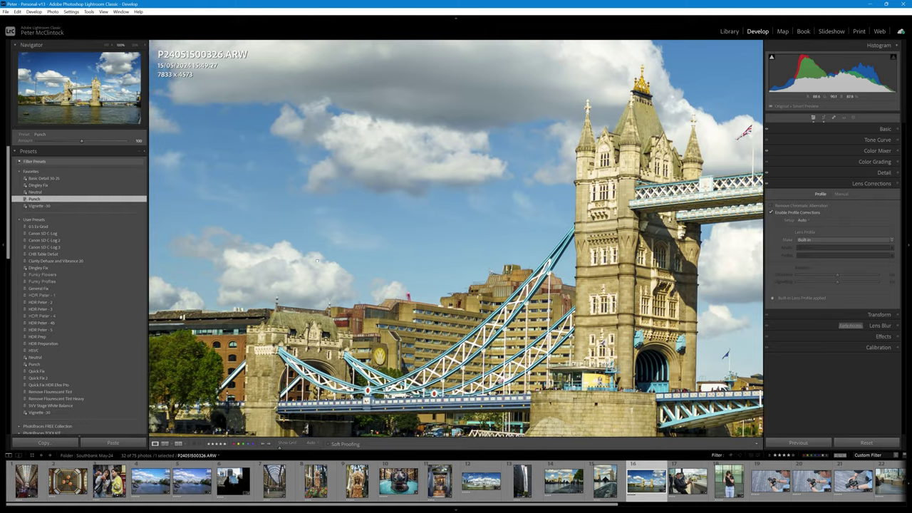
scroll(611, 227, down, 3)
scroll(612, 227, left, 2)
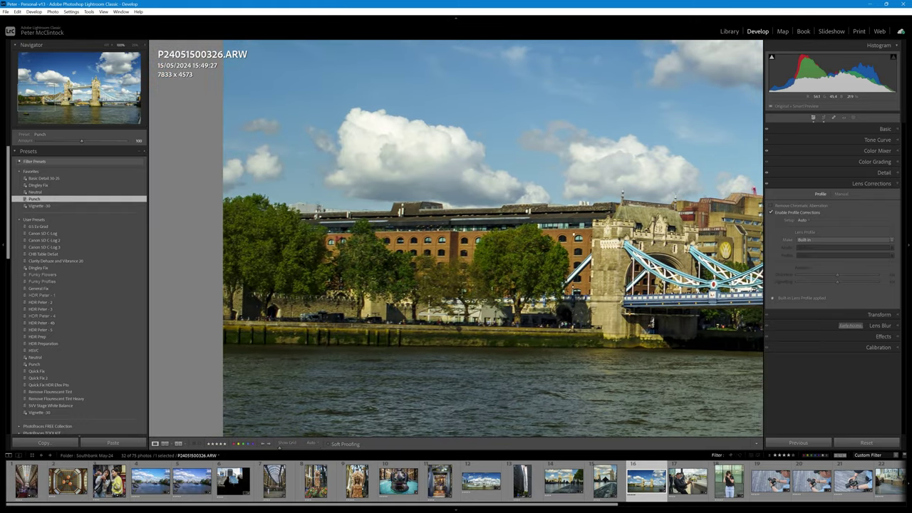
scroll(456, 239, right, 9)
scroll(456, 239, right, 5)
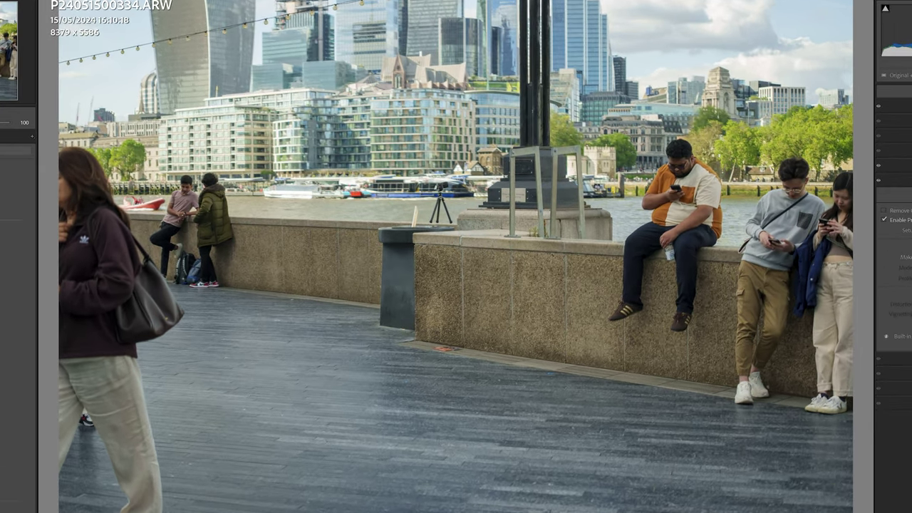
- Check the detail of the camera on the tripod in the riverside walkway photo P24051500334.ARW, and return to the full frame
key(z)
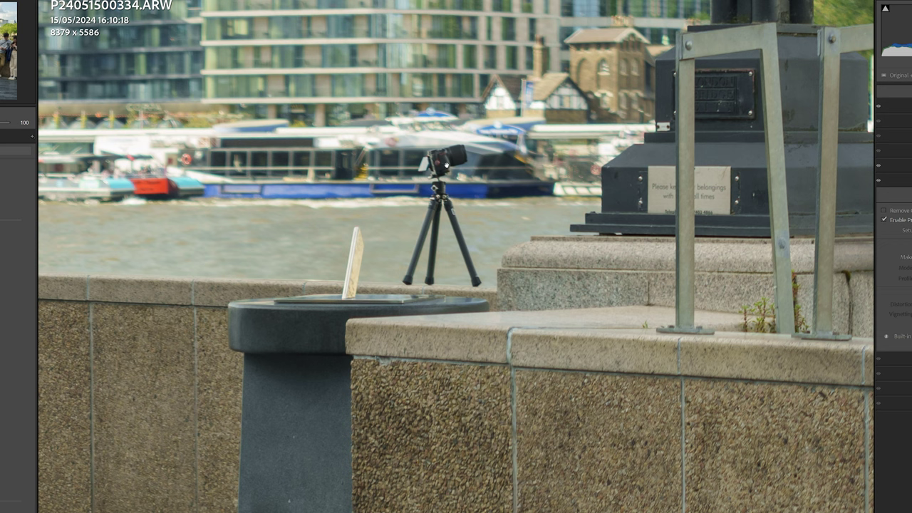
click(444, 222)
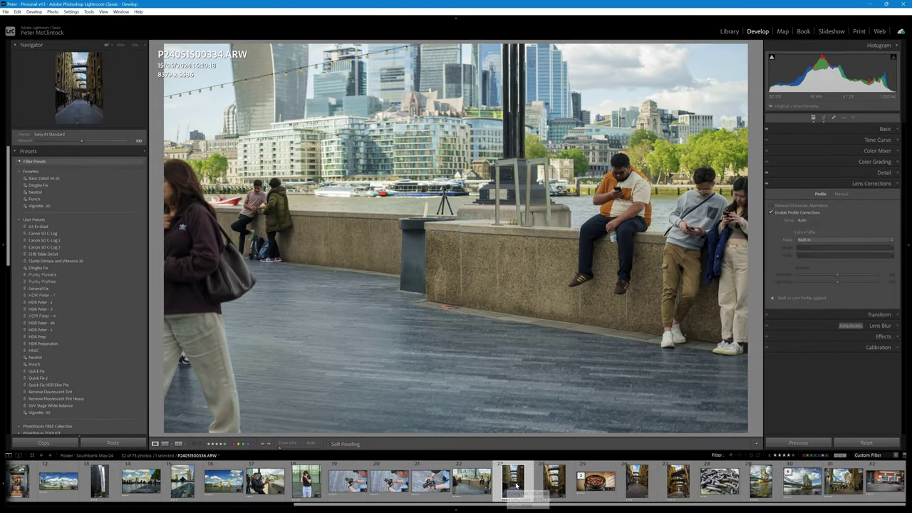
click(516, 485)
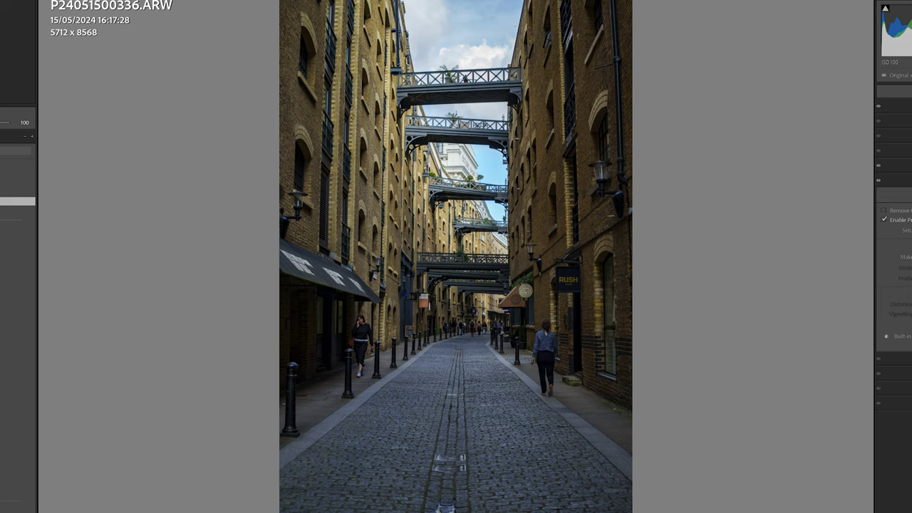
key(Right)
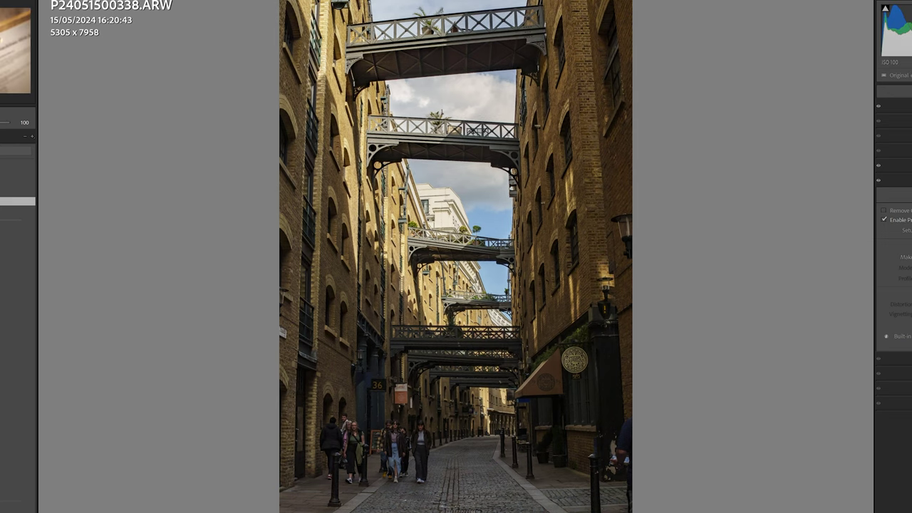
key(Right)
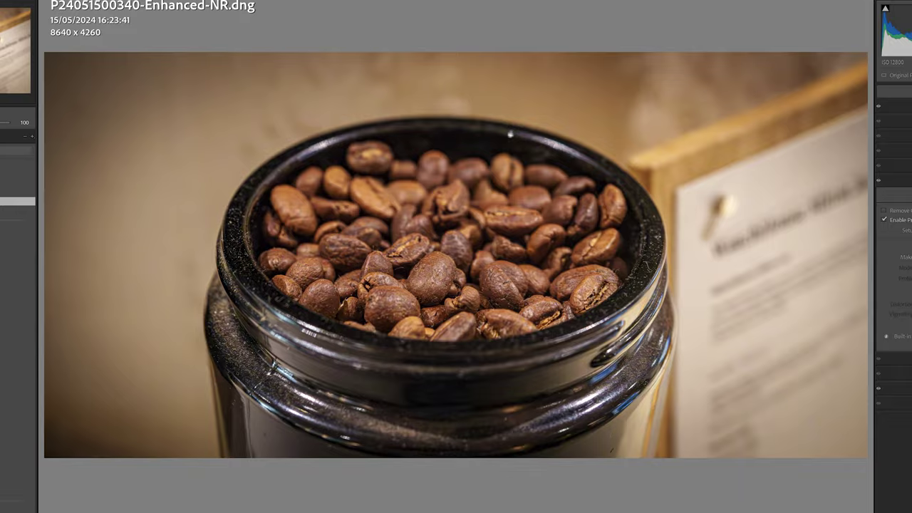
key(Right)
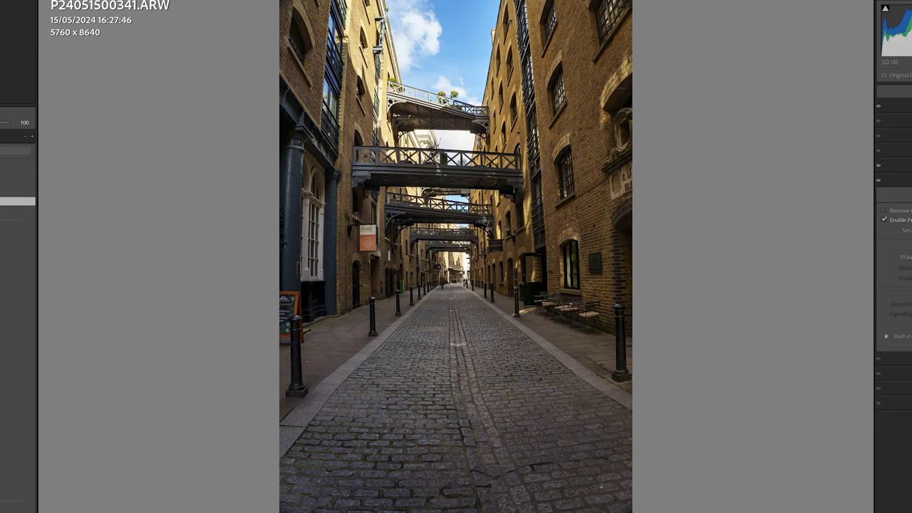
key(Right)
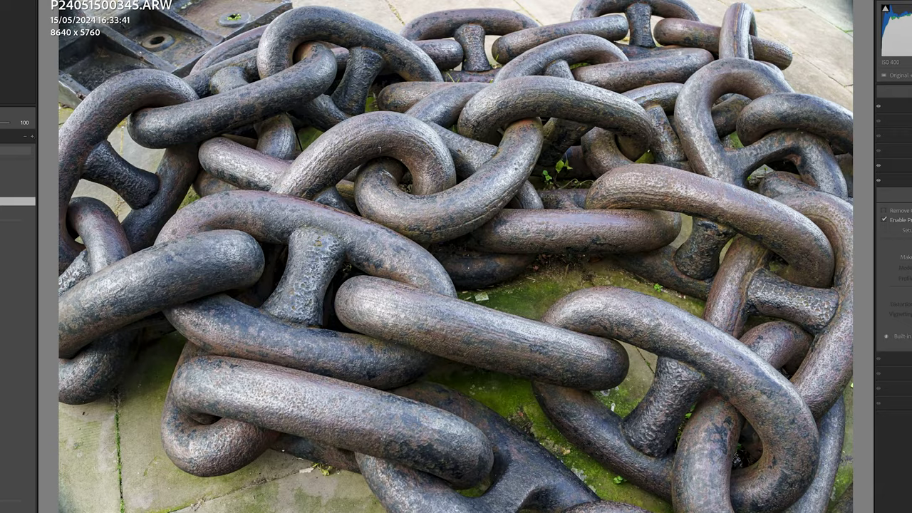
key(Right)
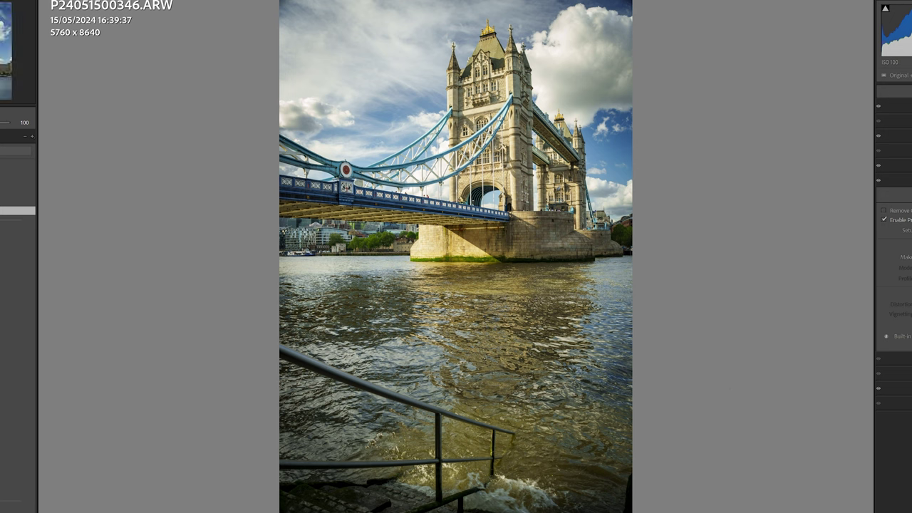
key(Right)
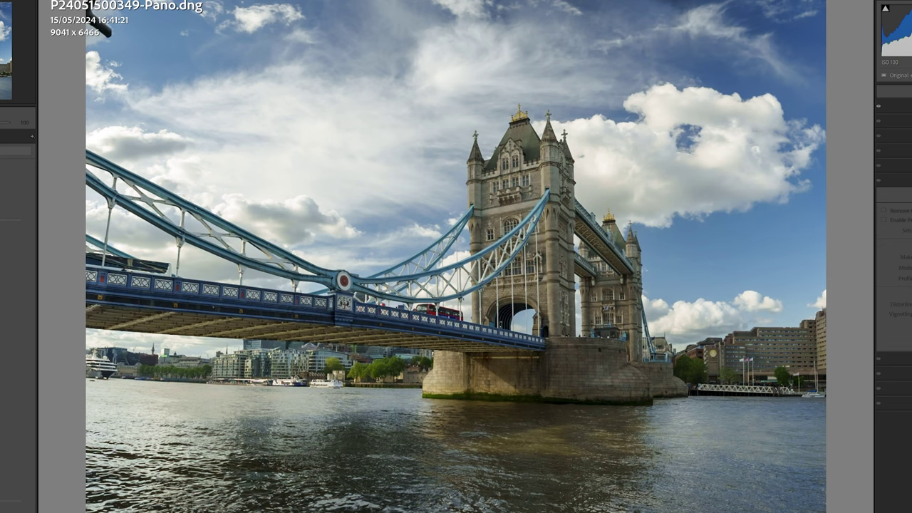